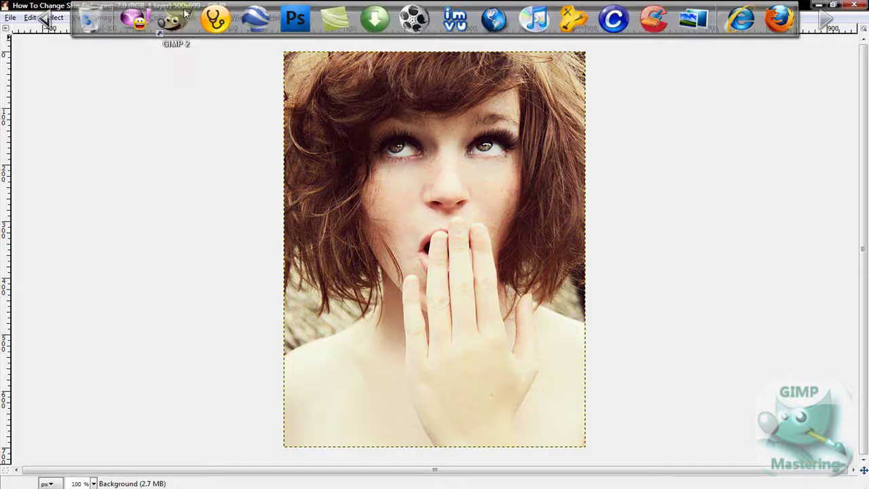
Duplicate the photo's Background layer to create a Background copy layer above it.
{"action": "left_click", "coordinate": [185, 18]}
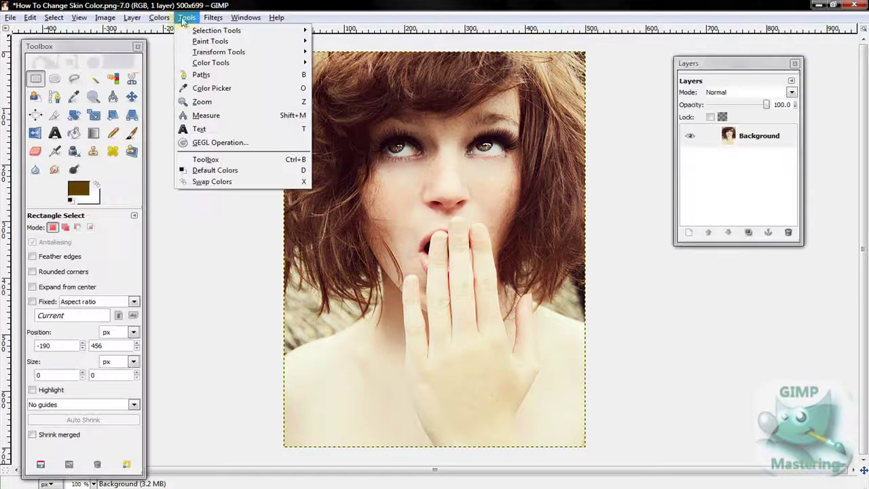
{"action": "left_click", "coordinate": [718, 68]}
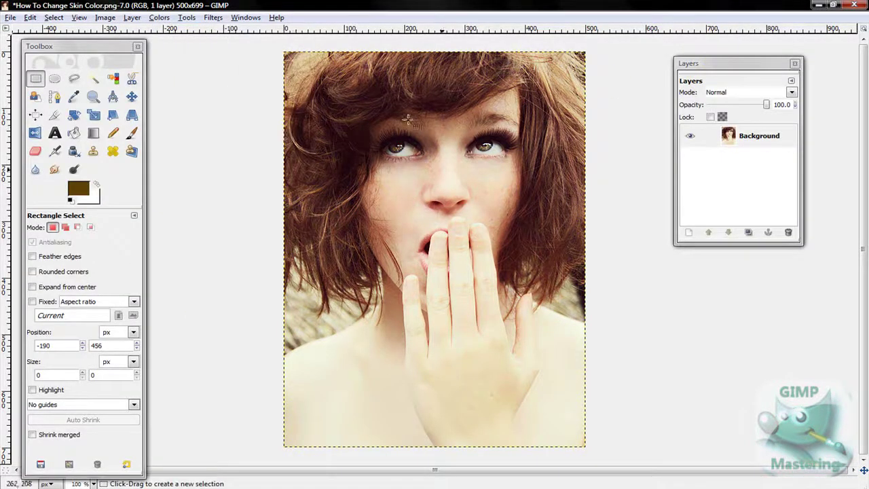
{"action": "left_click", "coordinate": [132, 18]}
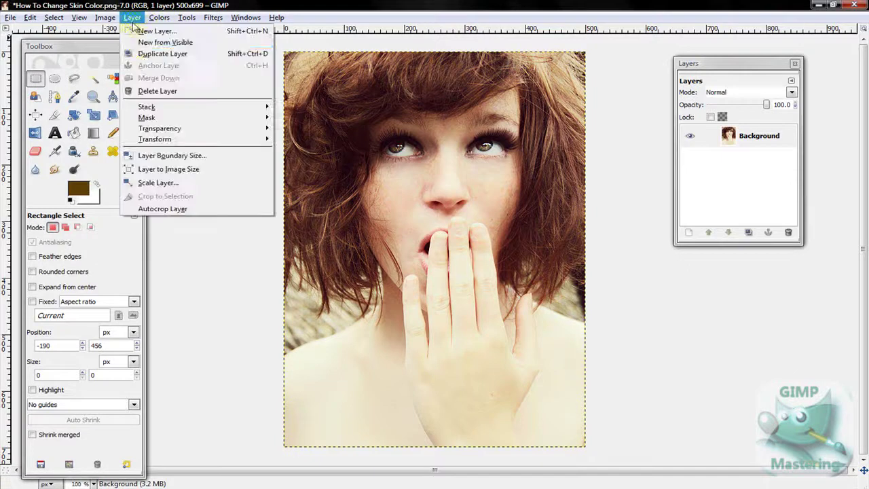
{"action": "left_click", "coordinate": [141, 55]}
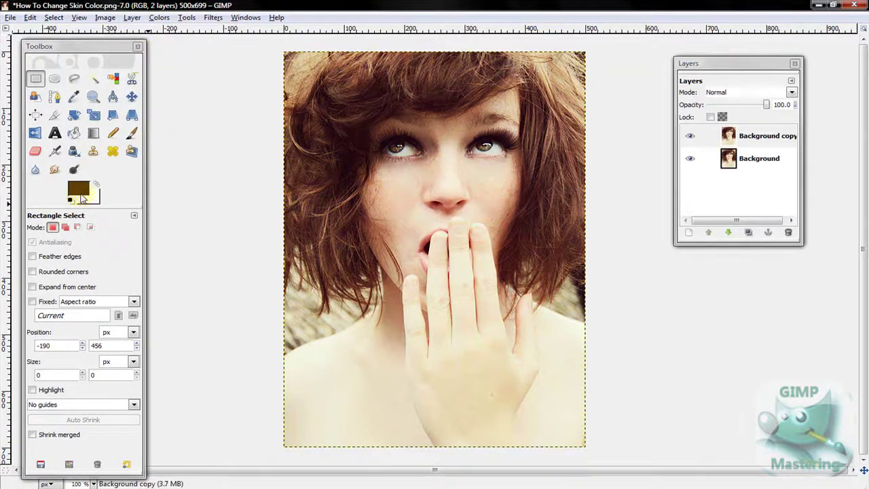
{"action": "left_click", "coordinate": [79, 191]}
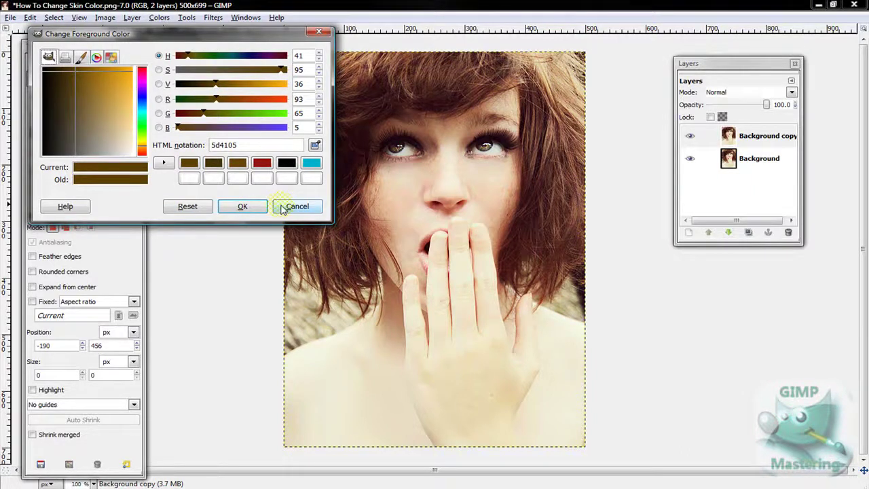
{"action": "left_click", "coordinate": [284, 212]}
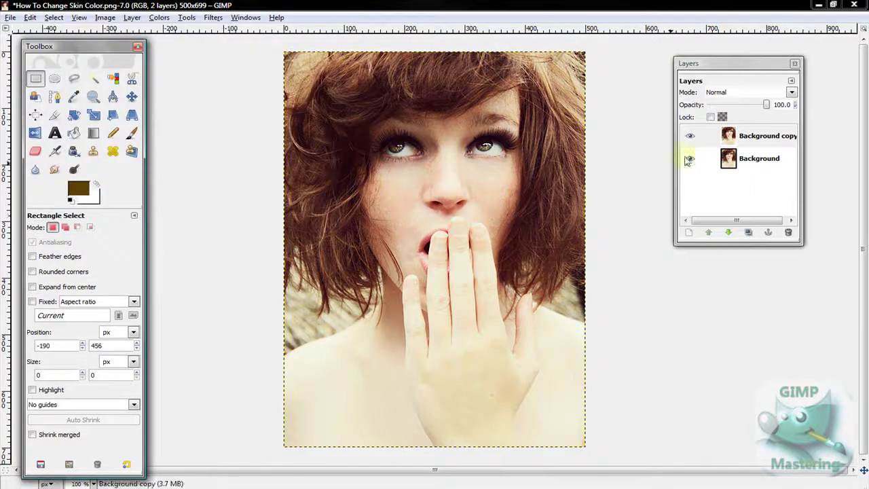
Rectangle-select the right half of the image and fill it with the dark brown foreground colour.
{"action": "left_click", "coordinate": [187, 18]}
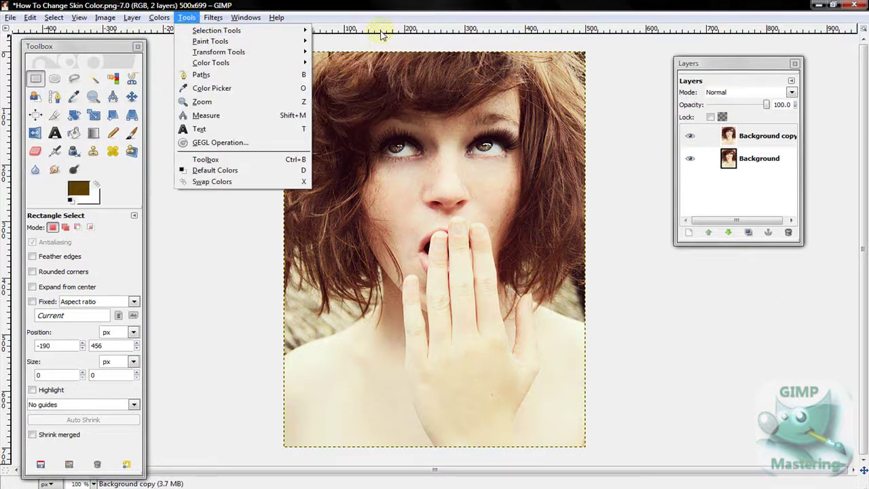
{"action": "mouse_move", "coordinate": [271, 31]}
{"action": "left_click", "coordinate": [356, 32]}
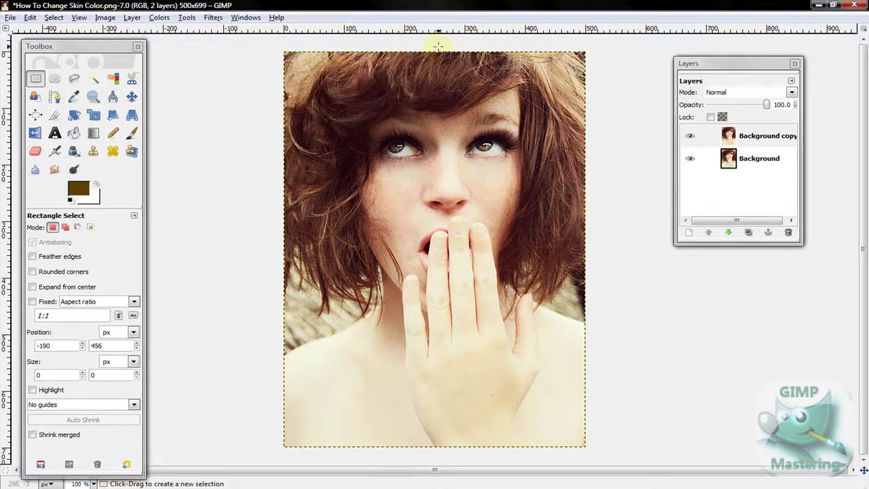
{"action": "left_click_drag", "start_coordinate": [438, 49], "coordinate": [566, 374]}
{"action": "left_click_drag", "start_coordinate": [577, 433], "coordinate": [595, 459]}
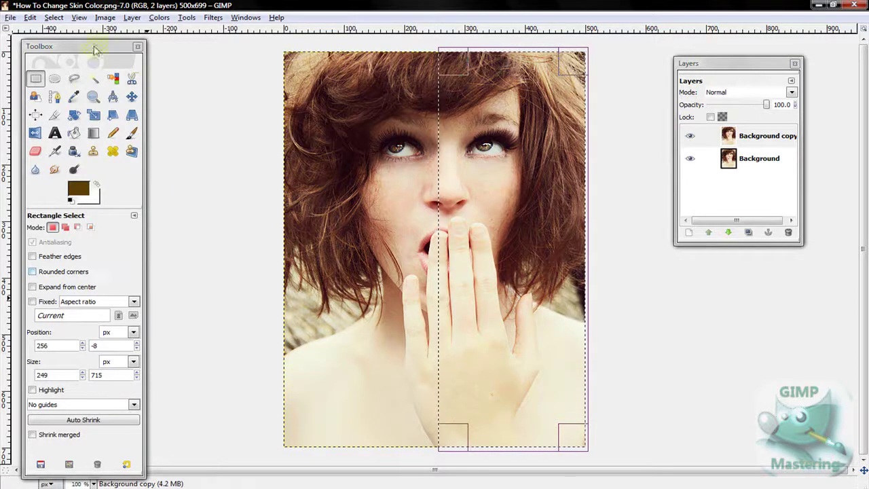
{"action": "left_click", "coordinate": [31, 18]}
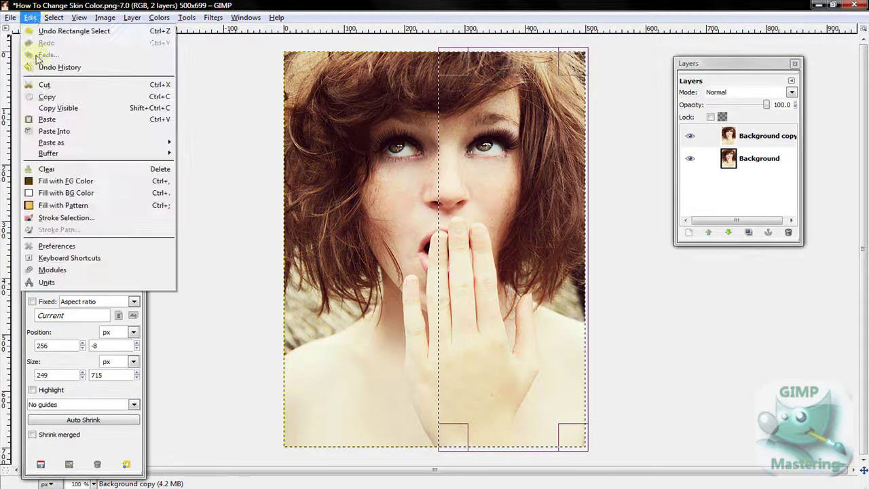
{"action": "left_click", "coordinate": [74, 180]}
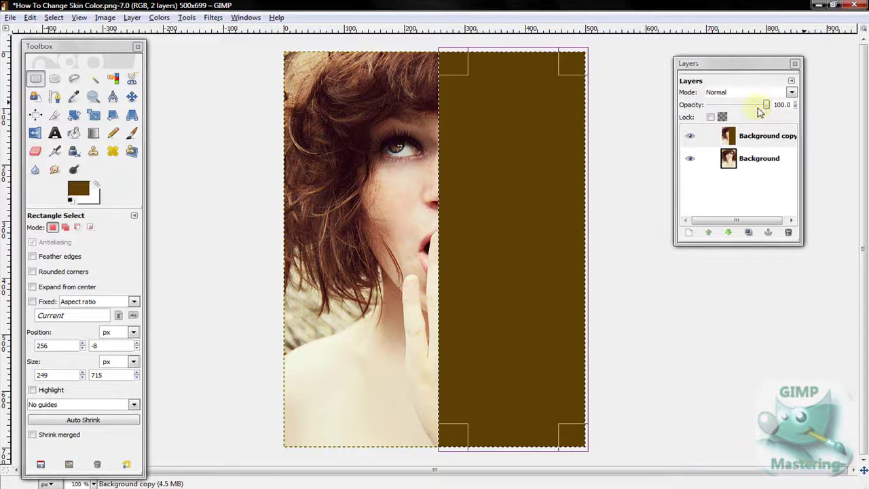
Make Background copy the active layer and set its blend mode to Multiply.
{"action": "left_click", "coordinate": [738, 130]}
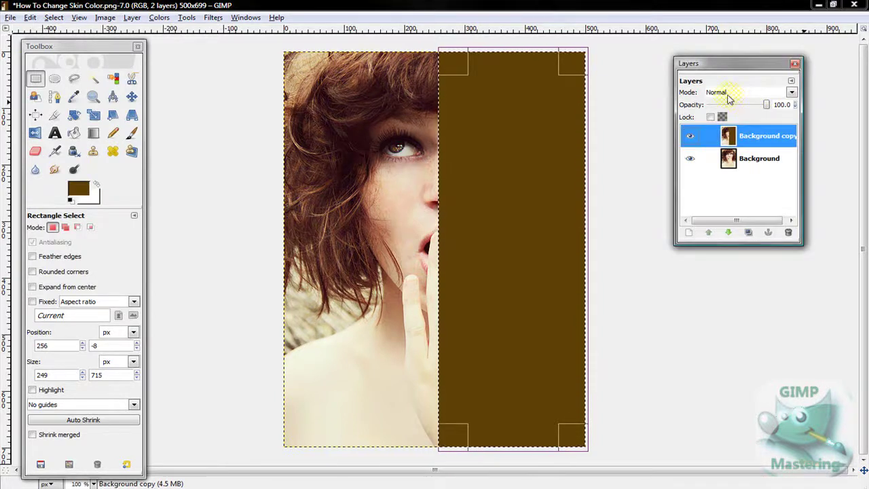
{"action": "key", "text": "m"}
{"action": "left_click", "coordinate": [245, 17]}
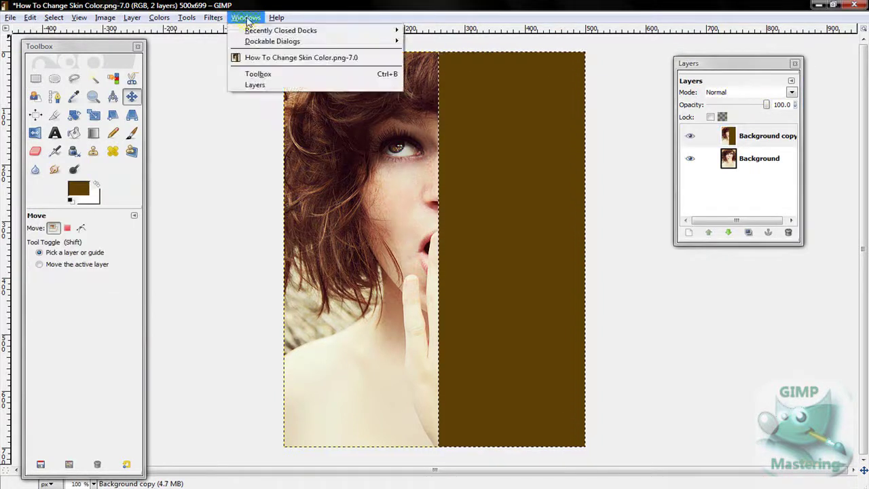
{"action": "mouse_move", "coordinate": [272, 41]}
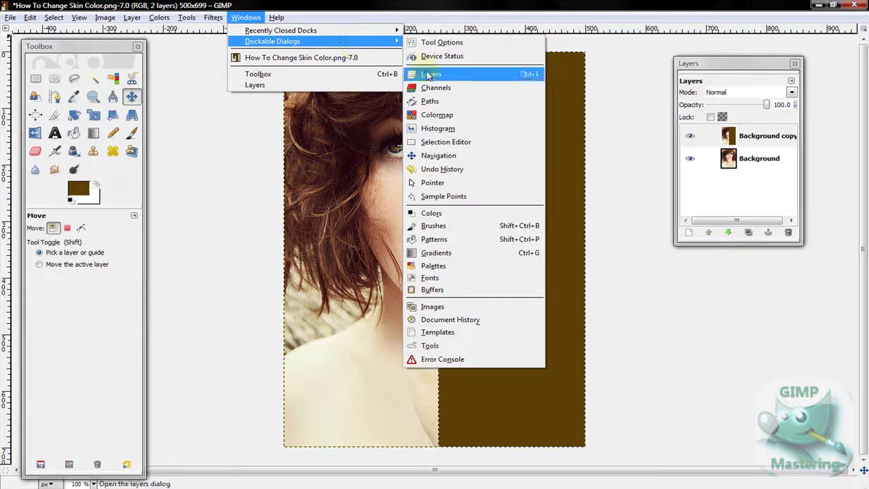
{"action": "left_click", "coordinate": [741, 140]}
{"action": "left_click", "coordinate": [740, 95]}
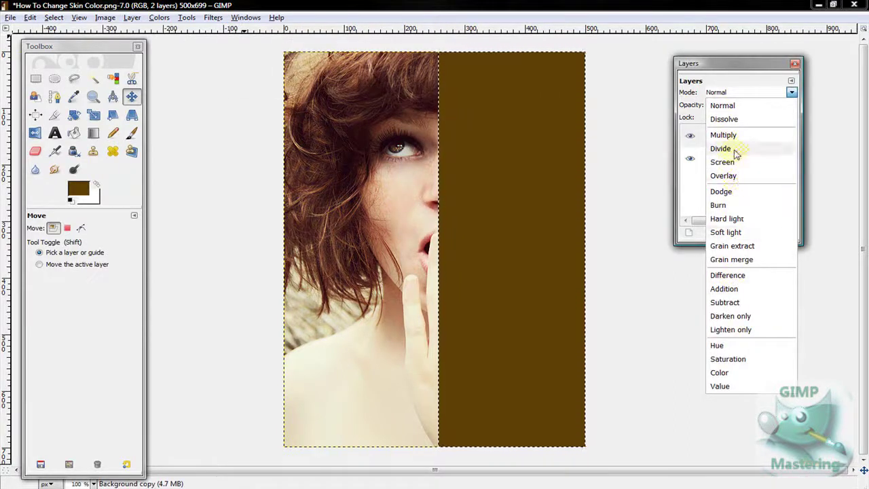
{"action": "left_click", "coordinate": [726, 135]}
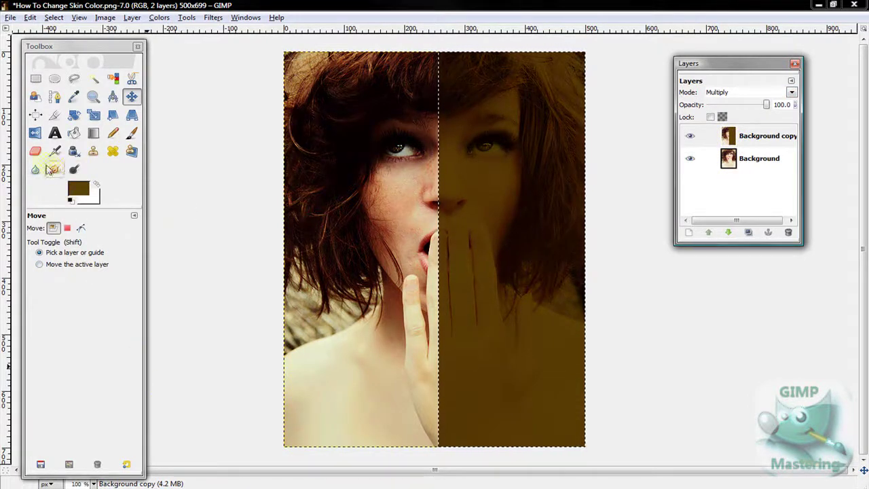
Switch to the Eraser with brush scale 0.92 and zoom the canvas to 200%.
{"action": "left_click", "coordinate": [54, 150]}
{"action": "left_click", "coordinate": [36, 152]}
{"action": "left_click", "coordinate": [63, 256]}
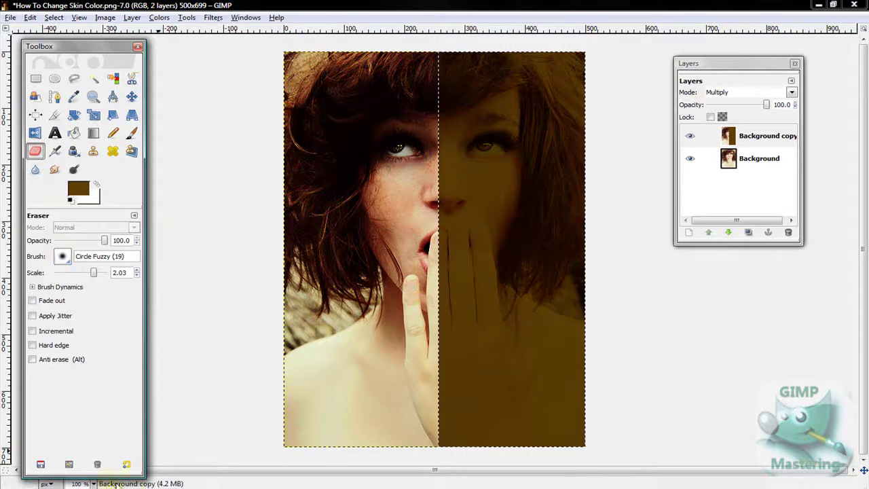
{"action": "left_click", "coordinate": [93, 483]}
{"action": "left_click", "coordinate": [84, 401]}
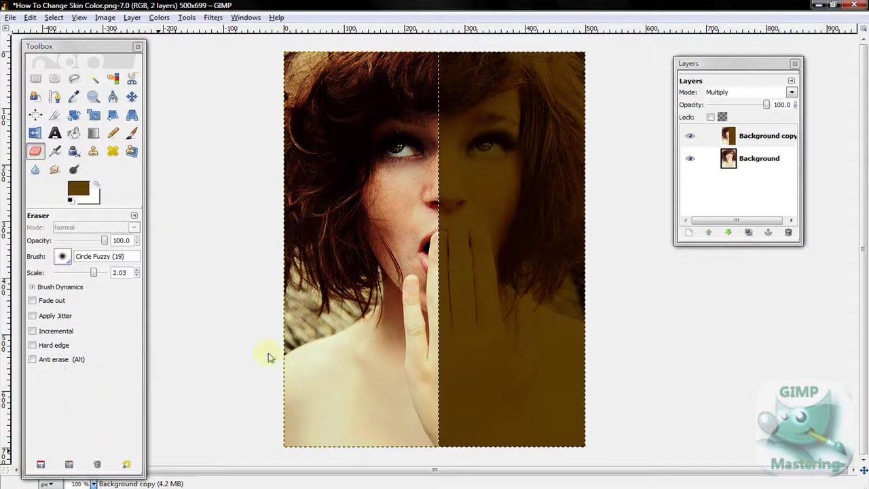
{"action": "scroll", "coordinate": [155, 364], "scroll_direction": "up", "scroll_amount": 5}
{"action": "left_click", "coordinate": [62, 256]}
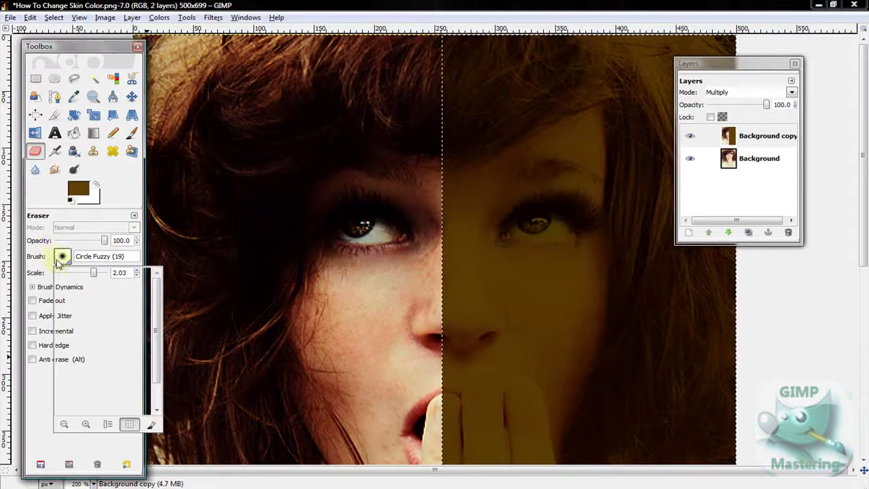
{"action": "left_click", "coordinate": [82, 236]}
{"action": "left_click_drag", "start_coordinate": [97, 272], "coordinate": [88, 280]}
Erase the brown tint from the right eye's white, then return to 100% zoom.
{"action": "mouse_move", "coordinate": [547, 230]}
{"action": "left_mouse_down"}
{"action": "mouse_move", "coordinate": [514, 234]}
{"action": "mouse_move", "coordinate": [548, 224]}
{"action": "mouse_move", "coordinate": [565, 230]}
{"action": "mouse_move", "coordinate": [554, 233]}
{"action": "left_mouse_up"}
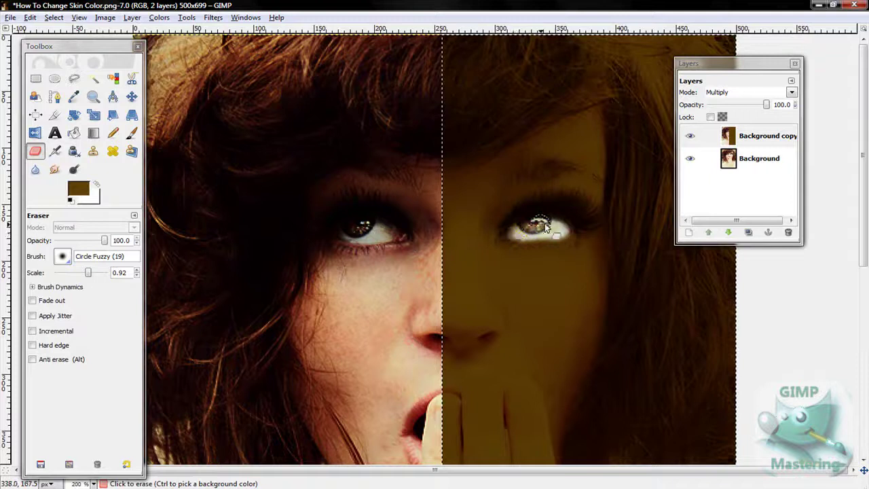
{"action": "left_click_drag", "start_coordinate": [572, 245], "coordinate": [544, 239]}
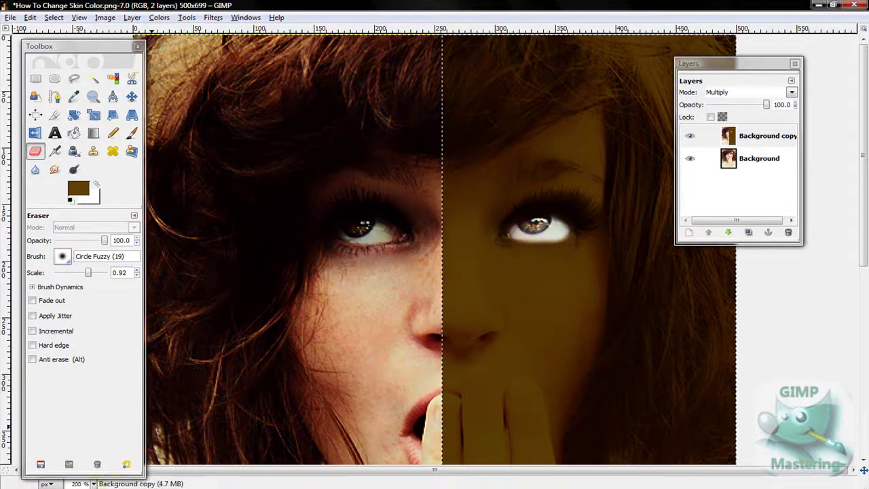
{"action": "left_click", "coordinate": [86, 484]}
{"action": "left_click", "coordinate": [81, 414]}
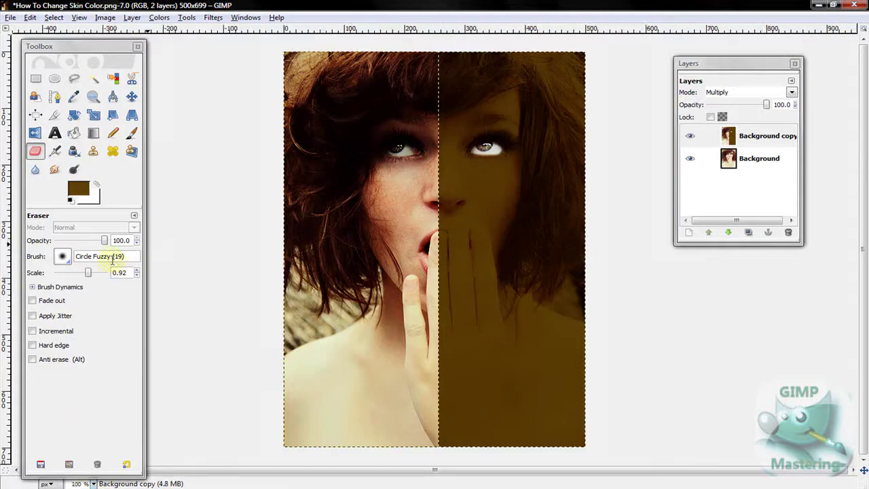
Enlarge the eraser to scale 2.22 and erase the brown tint from the right-side hair.
{"action": "left_click_drag", "start_coordinate": [93, 273], "coordinate": [95, 273]}
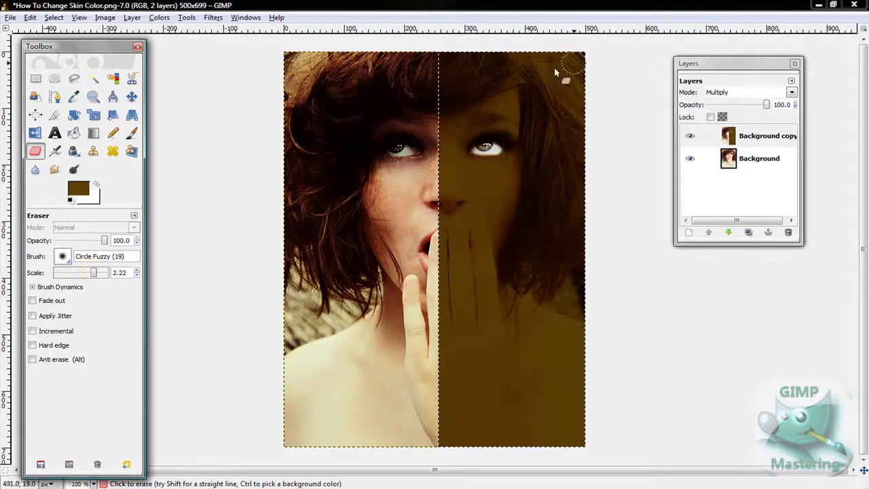
{"action": "mouse_move", "coordinate": [482, 100]}
{"action": "left_mouse_down"}
{"action": "mouse_move", "coordinate": [442, 114]}
{"action": "mouse_move", "coordinate": [439, 65]}
{"action": "left_mouse_up"}
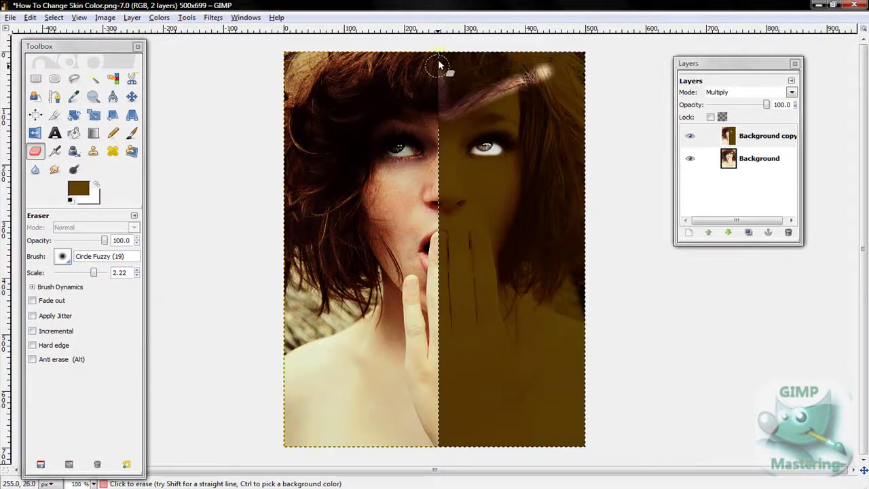
{"action": "mouse_move", "coordinate": [511, 56]}
{"action": "left_mouse_down"}
{"action": "mouse_move", "coordinate": [576, 52]}
{"action": "mouse_move", "coordinate": [527, 89]}
{"action": "mouse_move", "coordinate": [529, 117]}
{"action": "left_mouse_up"}
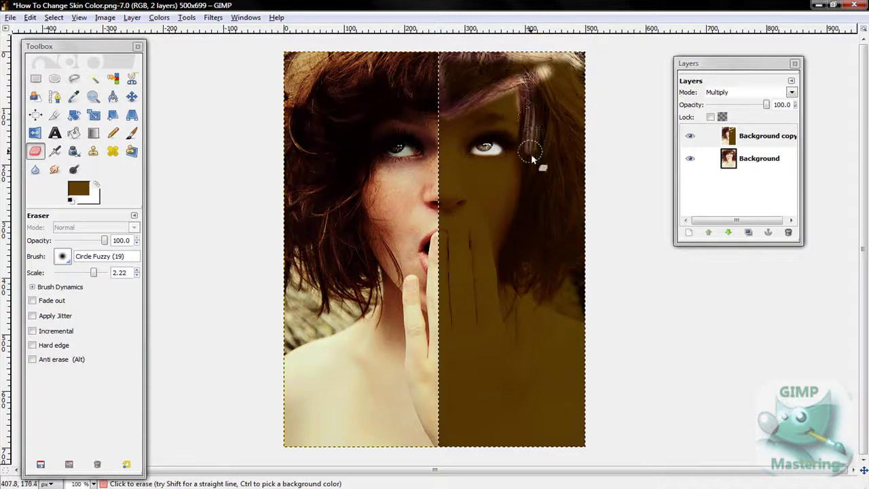
{"action": "mouse_move", "coordinate": [531, 154]}
{"action": "left_mouse_down"}
{"action": "mouse_move", "coordinate": [507, 263]}
{"action": "mouse_move", "coordinate": [516, 283]}
{"action": "mouse_move", "coordinate": [505, 264]}
{"action": "mouse_move", "coordinate": [531, 159]}
{"action": "mouse_move", "coordinate": [558, 111]}
{"action": "mouse_move", "coordinate": [554, 55]}
{"action": "mouse_move", "coordinate": [550, 73]}
{"action": "mouse_move", "coordinate": [453, 99]}
{"action": "mouse_move", "coordinate": [449, 84]}
{"action": "mouse_move", "coordinate": [465, 57]}
{"action": "left_mouse_up"}
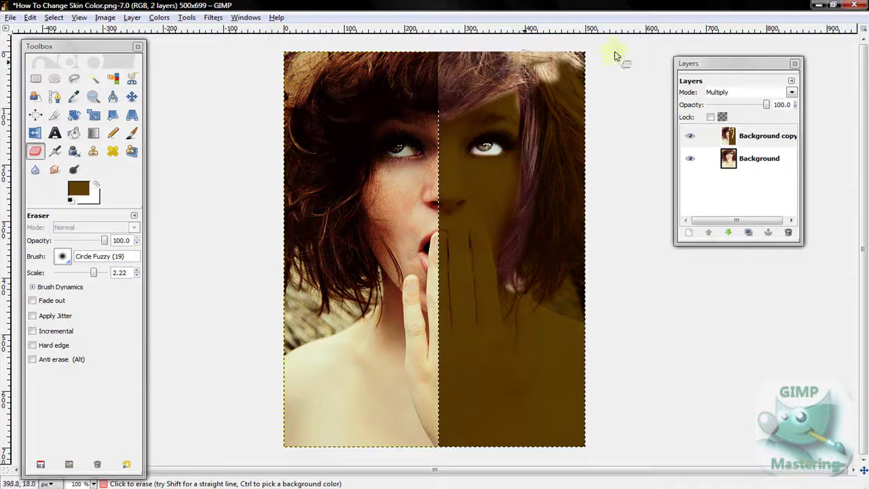
{"action": "mouse_move", "coordinate": [585, 49]}
{"action": "left_mouse_down"}
{"action": "mouse_move", "coordinate": [590, 124]}
{"action": "mouse_move", "coordinate": [591, 43]}
{"action": "mouse_move", "coordinate": [578, 101]}
{"action": "mouse_move", "coordinate": [576, 217]}
{"action": "mouse_move", "coordinate": [588, 235]}
{"action": "mouse_move", "coordinate": [580, 317]}
{"action": "mouse_move", "coordinate": [524, 268]}
{"action": "left_mouse_up"}
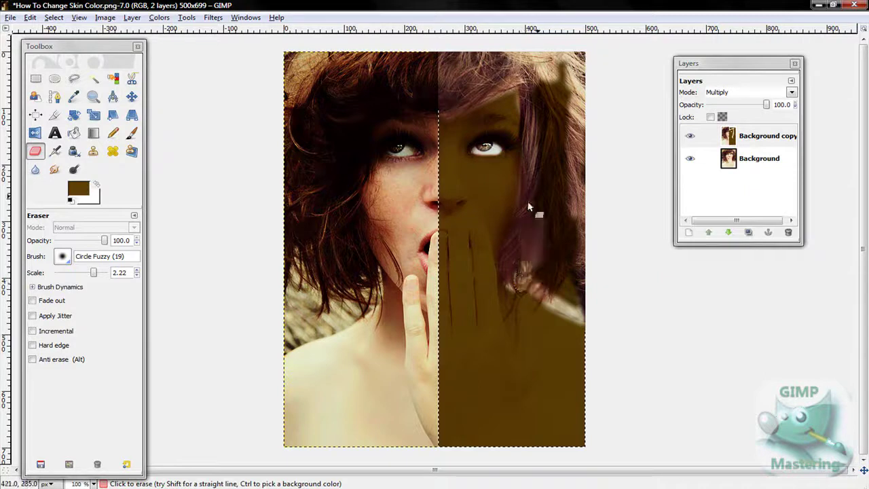
{"action": "mouse_move", "coordinate": [529, 207]}
{"action": "left_mouse_down"}
{"action": "mouse_move", "coordinate": [556, 121]}
{"action": "mouse_move", "coordinate": [548, 113]}
{"action": "mouse_move", "coordinate": [563, 144]}
{"action": "mouse_move", "coordinate": [570, 222]}
{"action": "mouse_move", "coordinate": [531, 246]}
{"action": "mouse_move", "coordinate": [550, 269]}
{"action": "mouse_move", "coordinate": [584, 266]}
{"action": "mouse_move", "coordinate": [578, 291]}
{"action": "mouse_move", "coordinate": [533, 276]}
{"action": "left_mouse_up"}
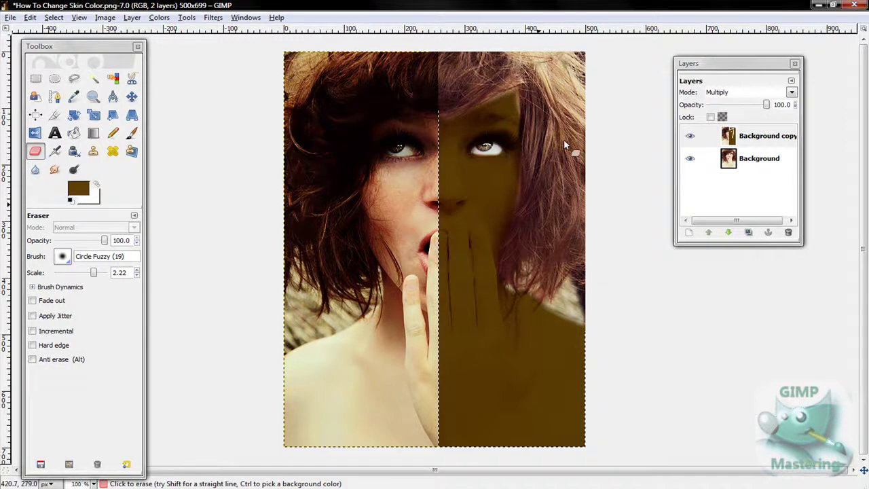
{"action": "left_click_drag", "start_coordinate": [575, 74], "coordinate": [557, 92]}
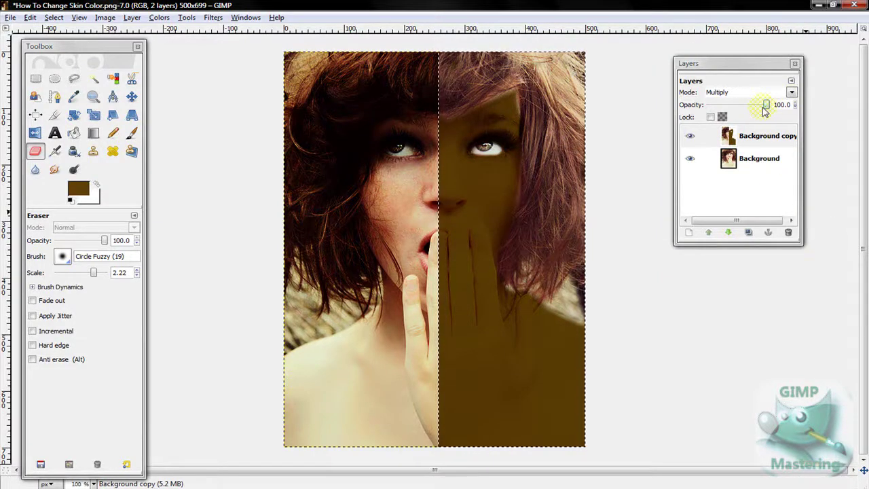
Try a lower opacity on the tinted layer, clear the selection with Select > None, then restore 100% opacity.
{"action": "left_click_drag", "start_coordinate": [767, 105], "coordinate": [749, 120]}
{"action": "left_click", "coordinate": [53, 17]}
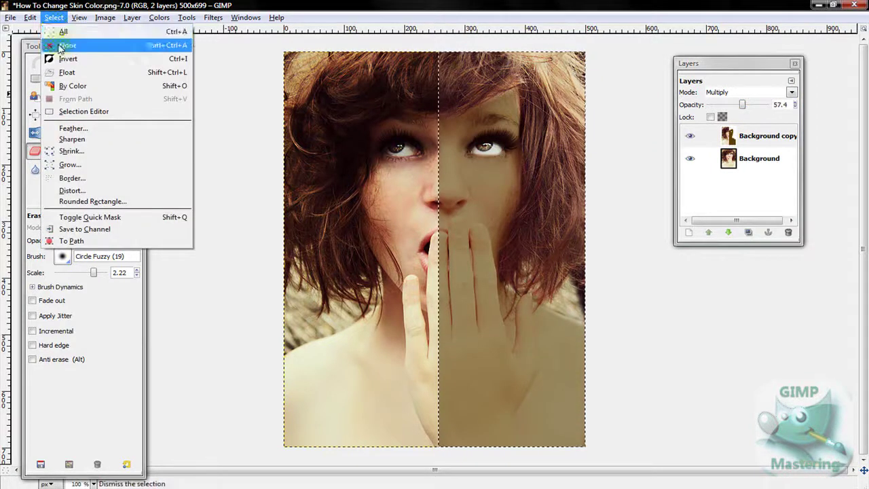
{"action": "left_click", "coordinate": [59, 45]}
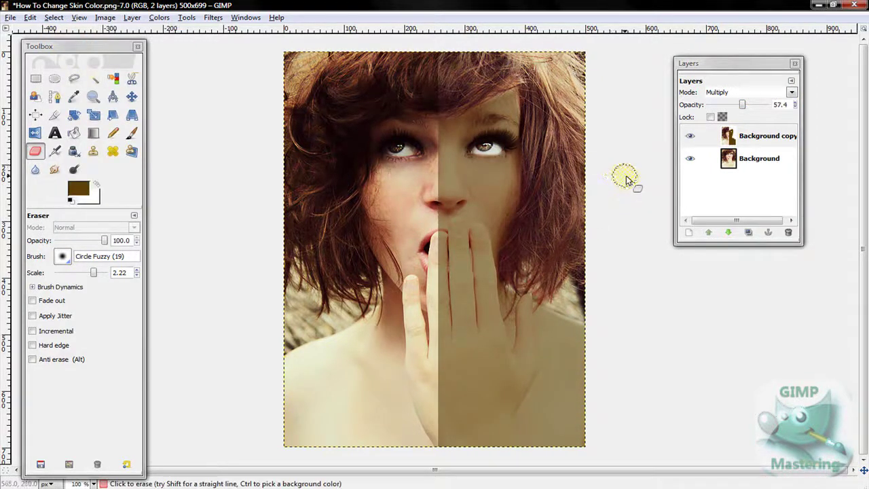
{"action": "left_click_drag", "start_coordinate": [743, 106], "coordinate": [743, 88]}
Compare Overlay against Multiply on the tinted copy, settling on Overlay at 100% opacity.
{"action": "left_click", "coordinate": [744, 91]}
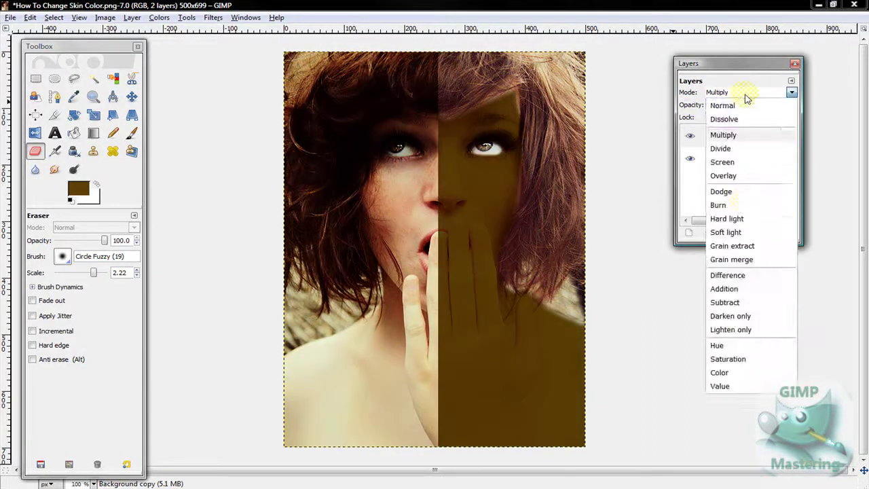
{"action": "left_click", "coordinate": [725, 176]}
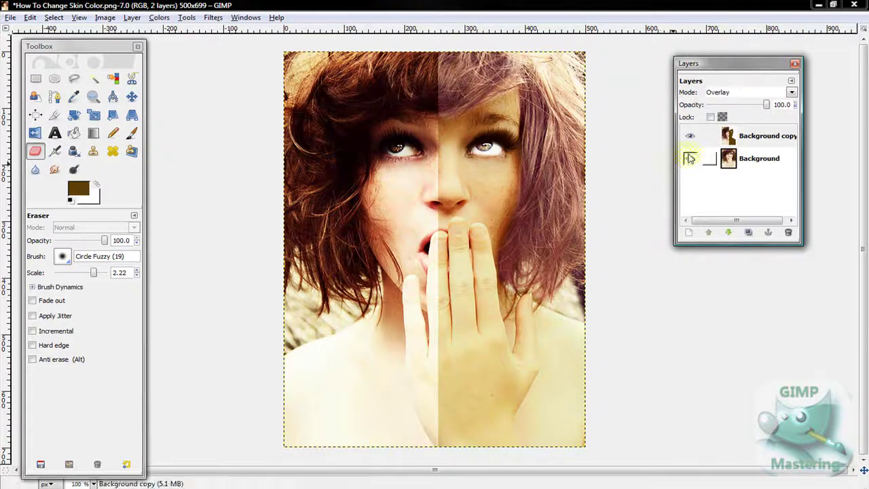
{"action": "left_click", "coordinate": [730, 97]}
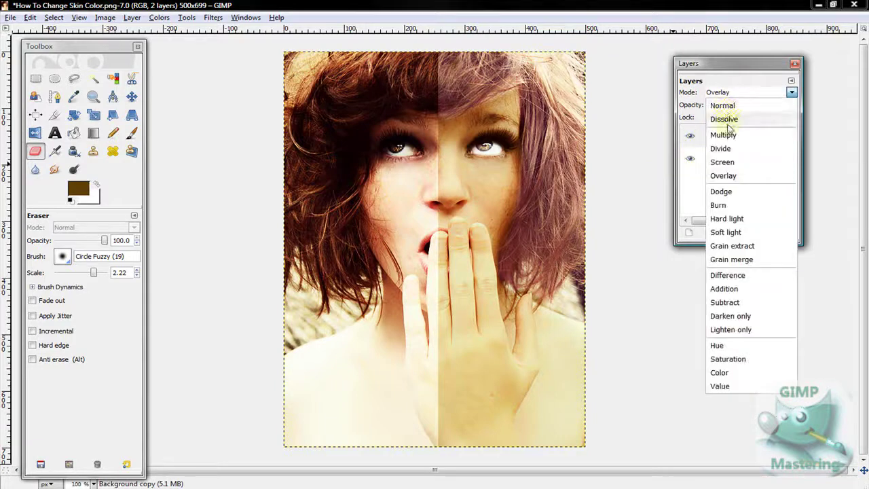
{"action": "left_click", "coordinate": [731, 129]}
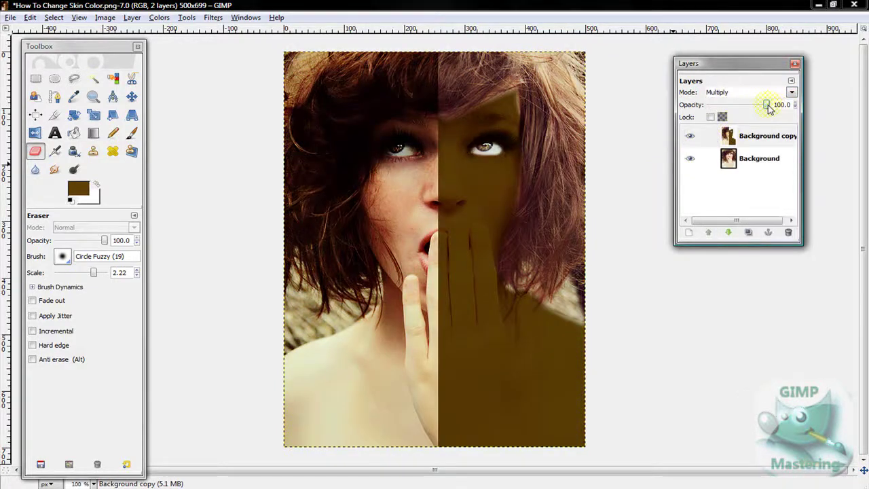
{"action": "mouse_move", "coordinate": [769, 108]}
{"action": "left_mouse_down"}
{"action": "mouse_move", "coordinate": [743, 108]}
{"action": "mouse_move", "coordinate": [762, 107]}
{"action": "left_mouse_up"}
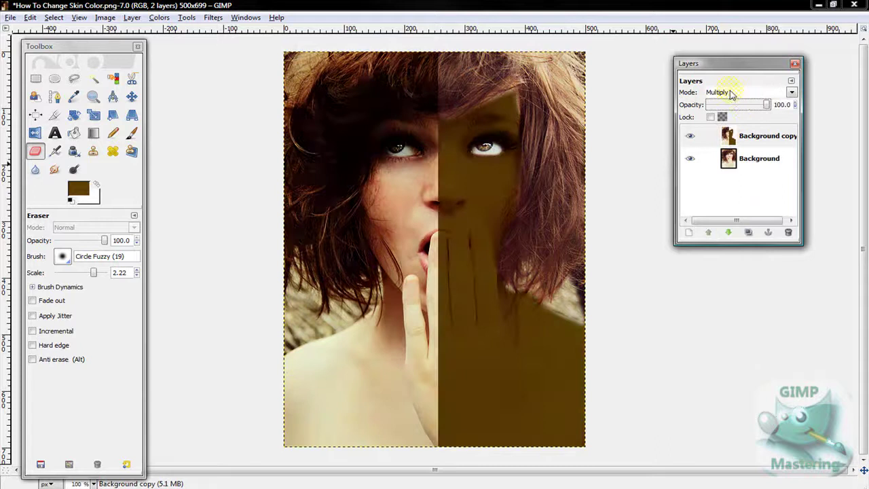
{"action": "left_click", "coordinate": [731, 95]}
{"action": "left_click", "coordinate": [727, 176]}
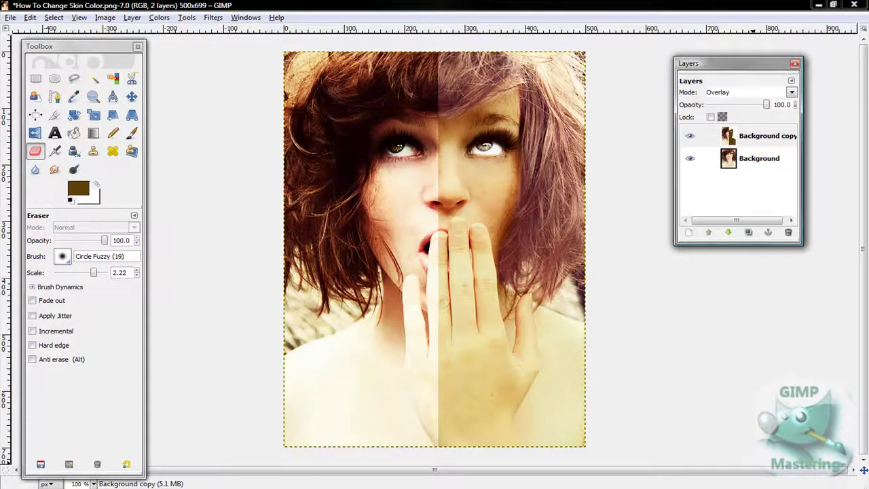
{"action": "right_click", "coordinate": [784, 486]}
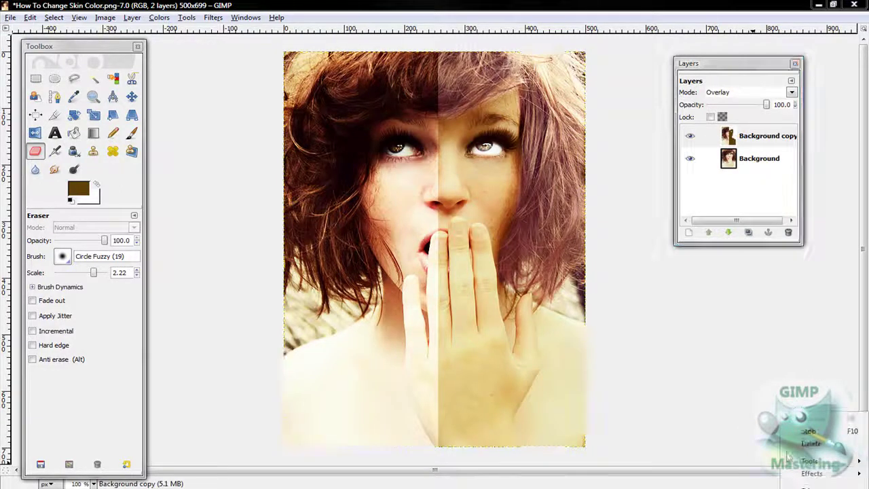